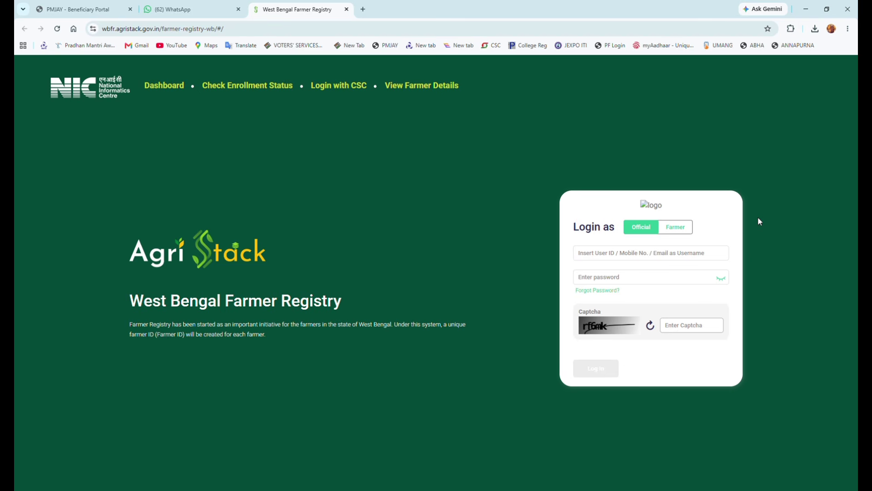
- Switch to Farmer login and start creating a new farmer user account
click(686, 231)
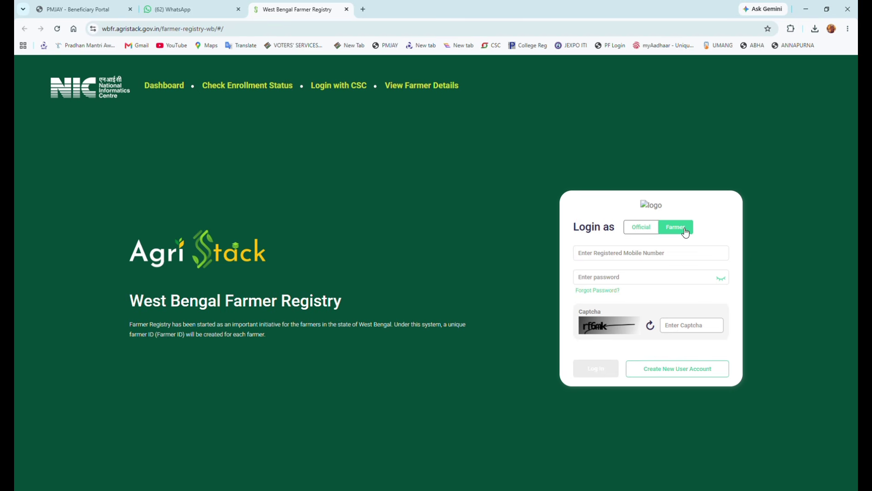
click(664, 258)
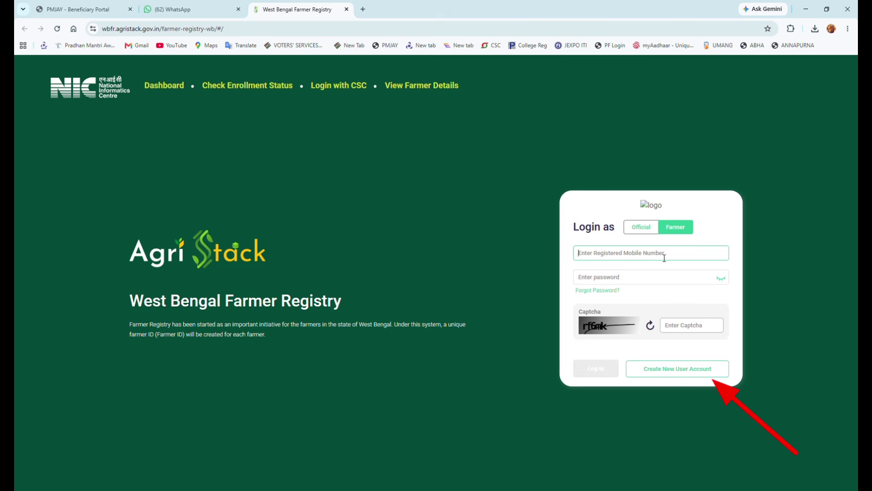
click(677, 373)
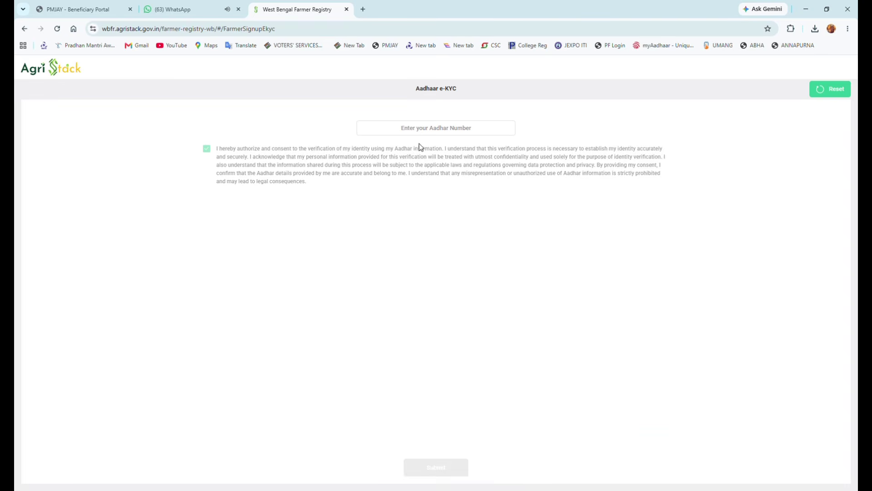
- Paste the farmer's Aadhaar number, submit it for e-KYC and verify the OTP
click(405, 129)
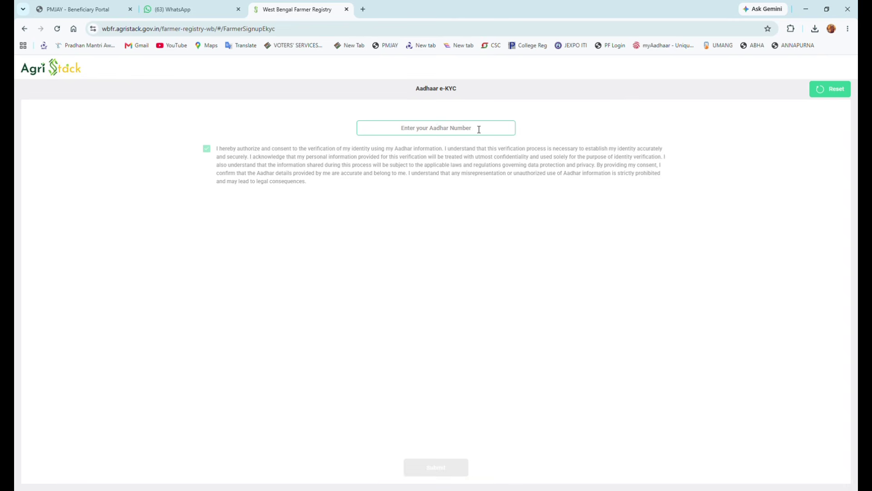
key(ctrl+v)
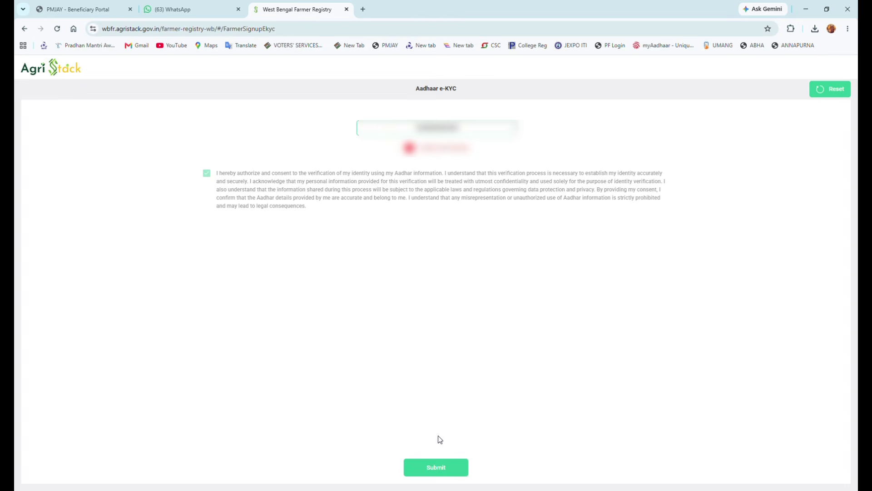
click(434, 472)
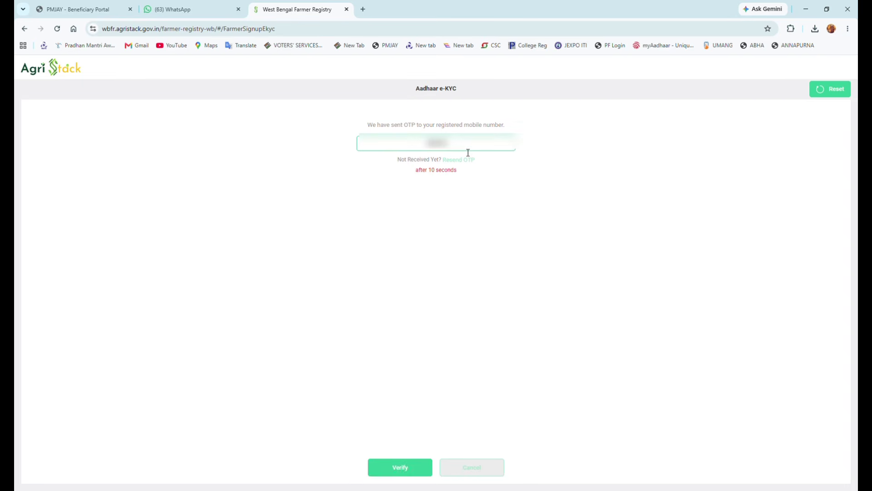
click(402, 472)
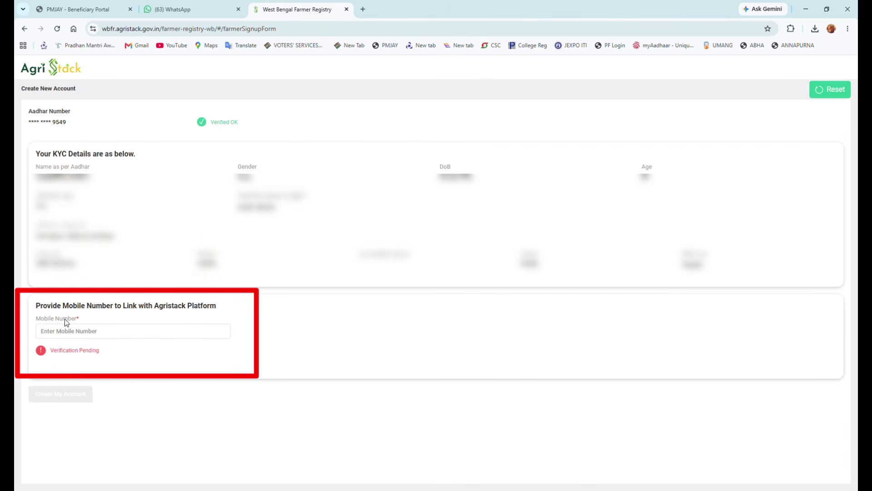
- Link the farmer's mobile number and confirm it with its verification code
click(72, 333)
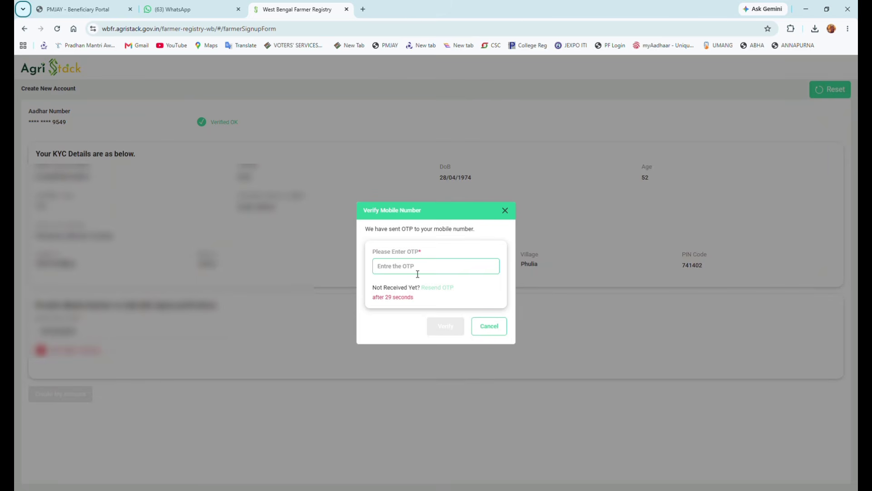
click(418, 273)
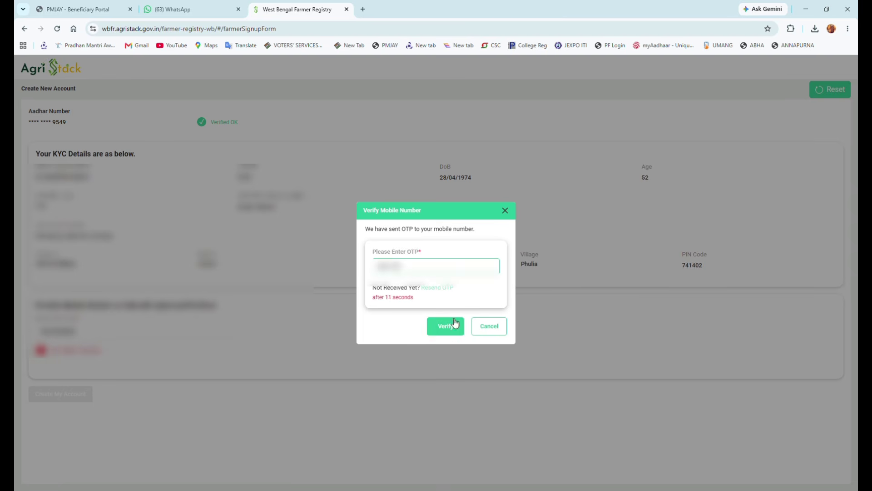
click(456, 333)
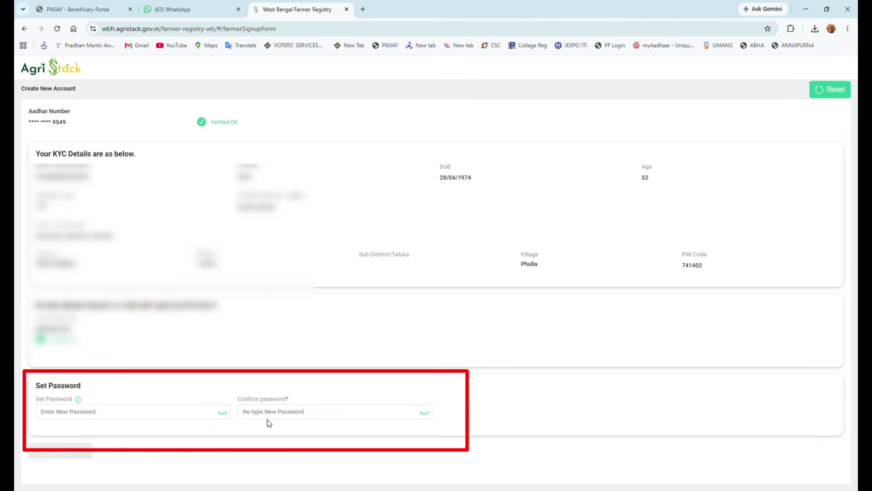
- Set and confirm the account password, create the farmer account, and dismiss the success message
click(145, 418)
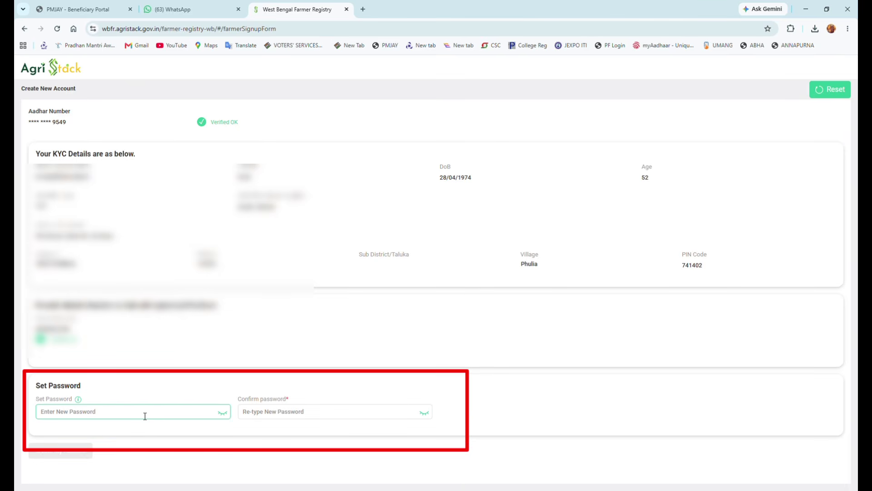
text(•••••)
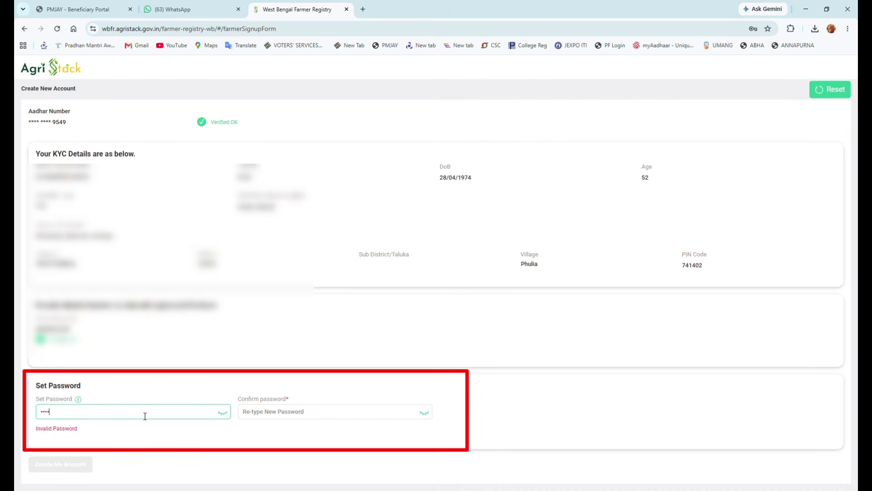
text(••••)
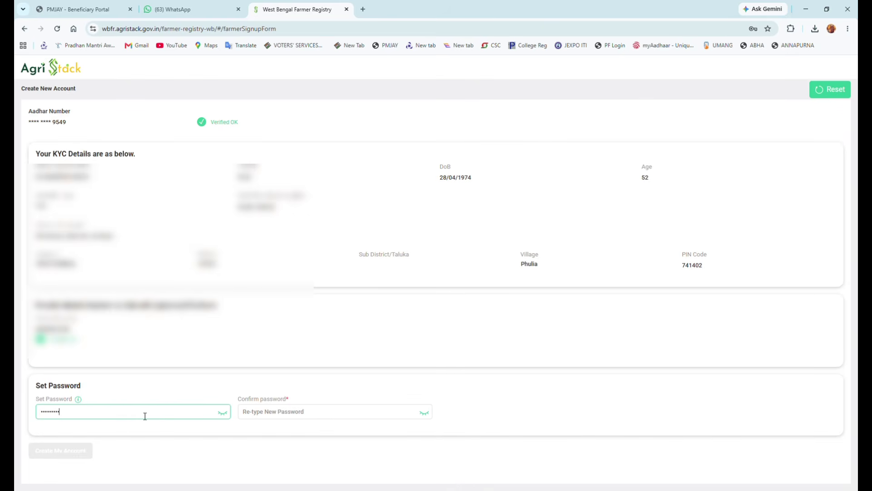
click(289, 415)
text(••••)
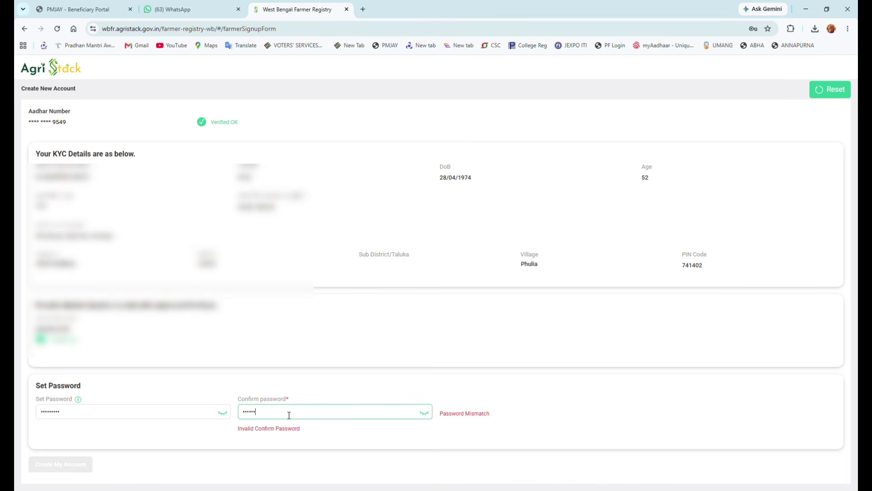
text(•••)
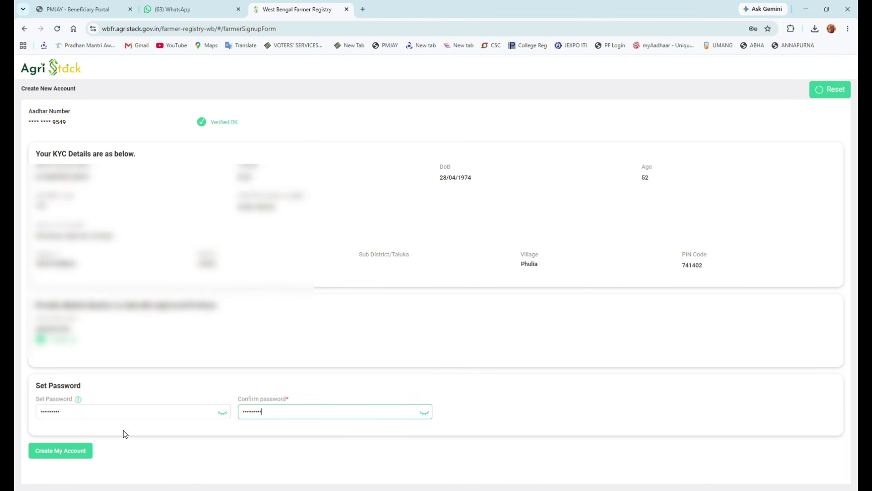
click(66, 452)
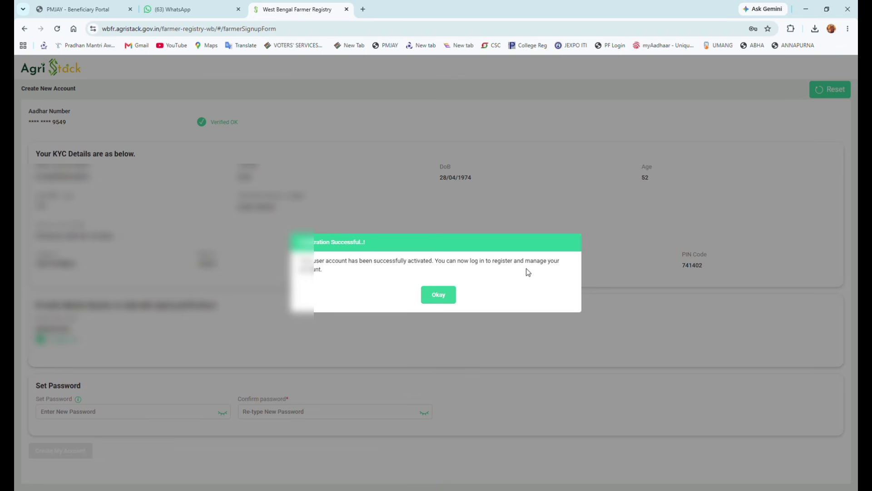
click(439, 296)
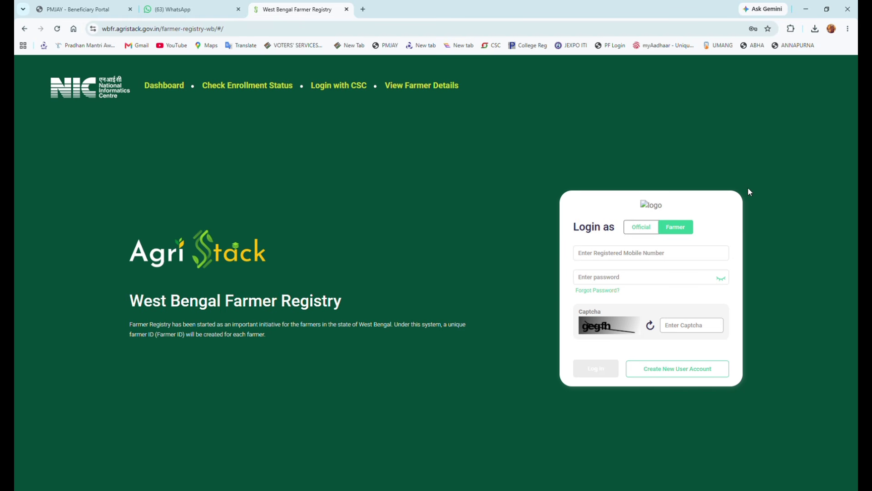
- Log in with the registered mobile number, password and captcha, retrying once
click(649, 261)
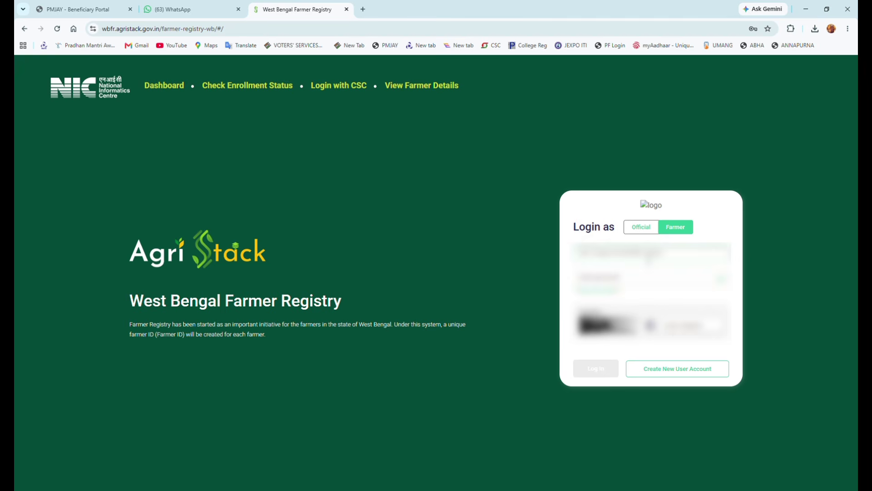
text(????)
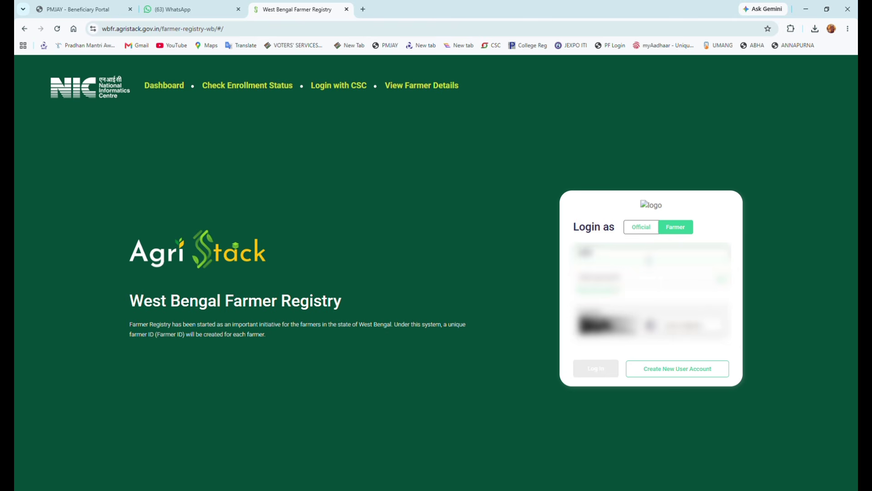
text(??????)
click(640, 279)
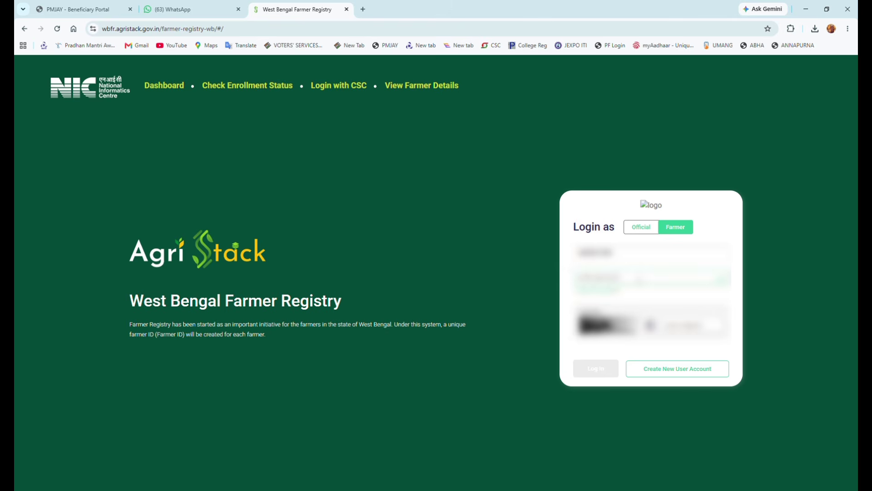
text(?)
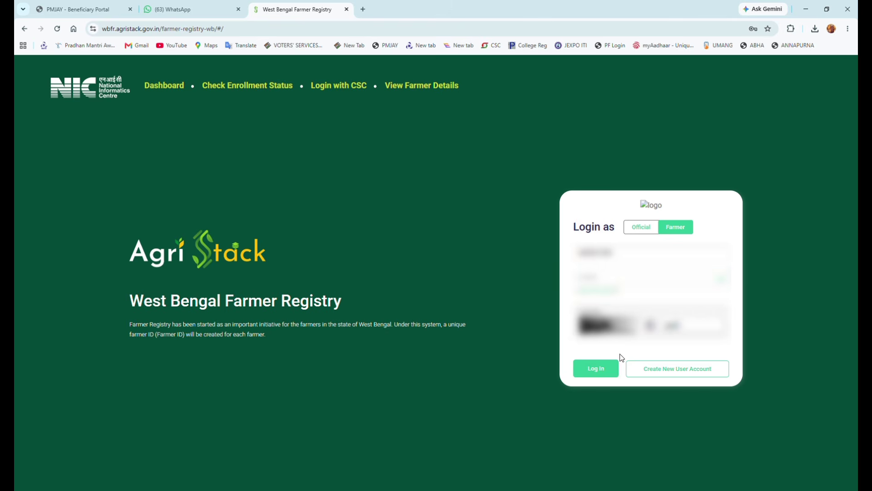
click(587, 372)
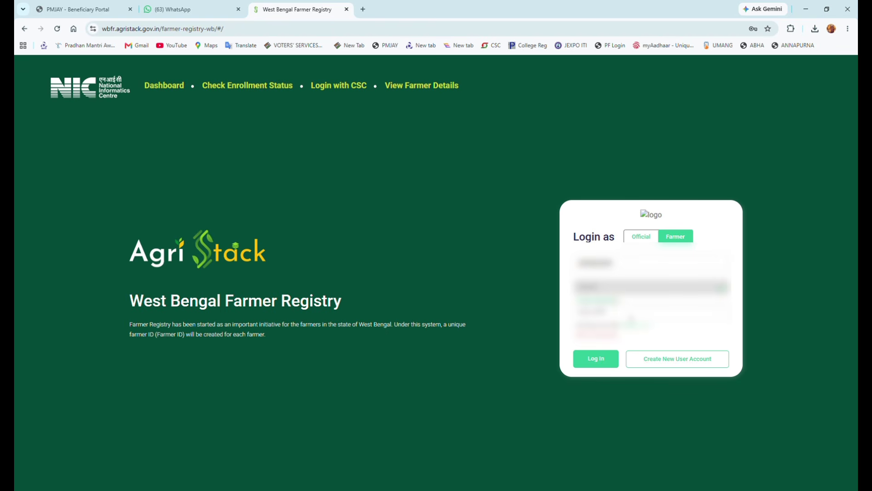
click(596, 358)
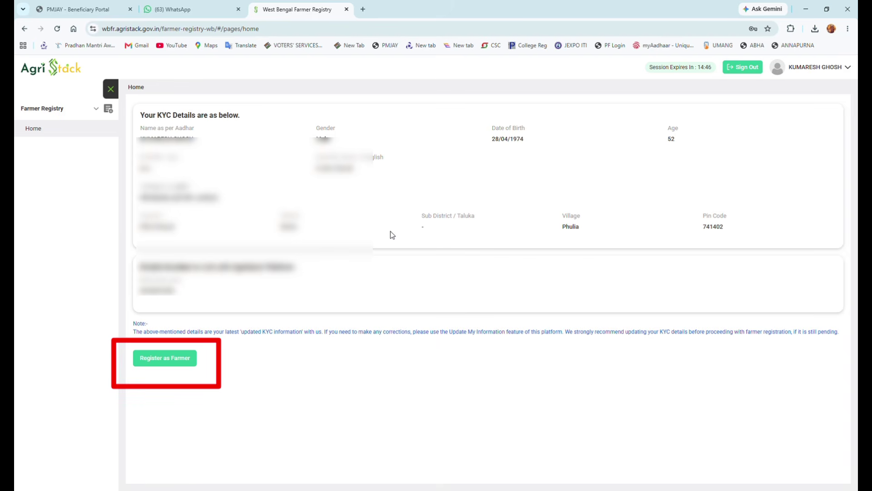
- Start Register as Farmer and answer No to keep the existing mobile number
click(173, 366)
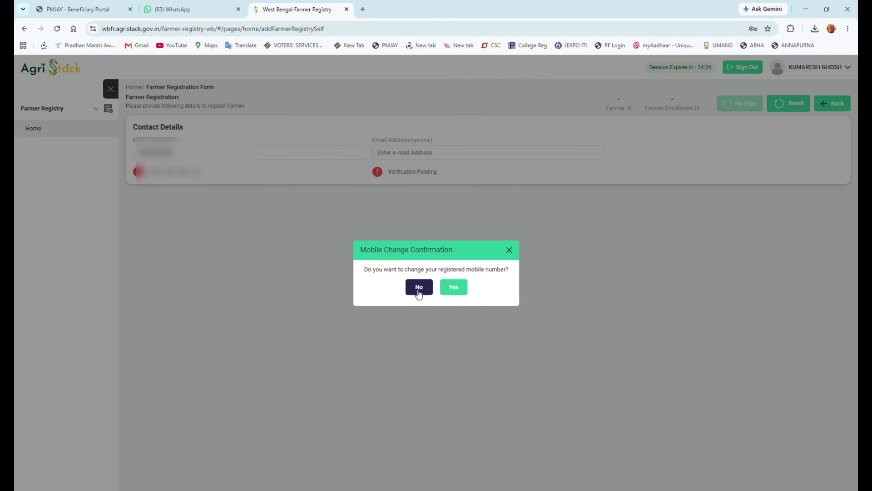
click(419, 291)
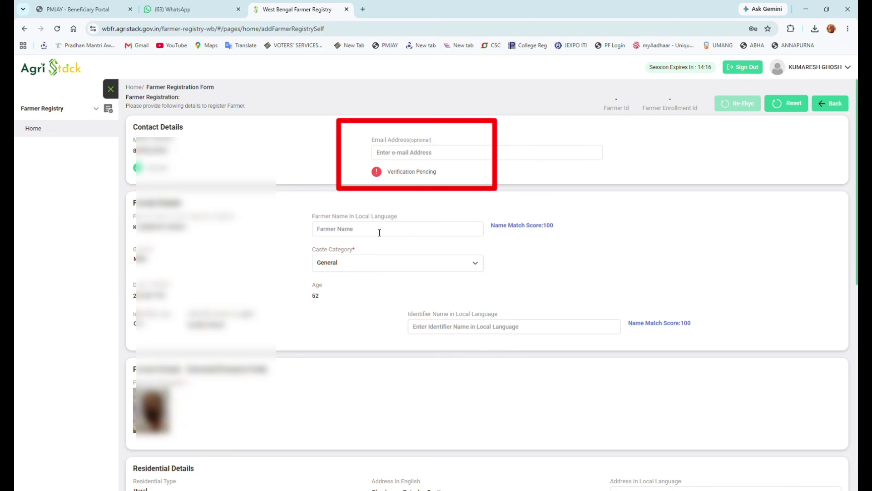
- Enter the farmer's name in Bengali and scroll down toward the land details
click(380, 232)
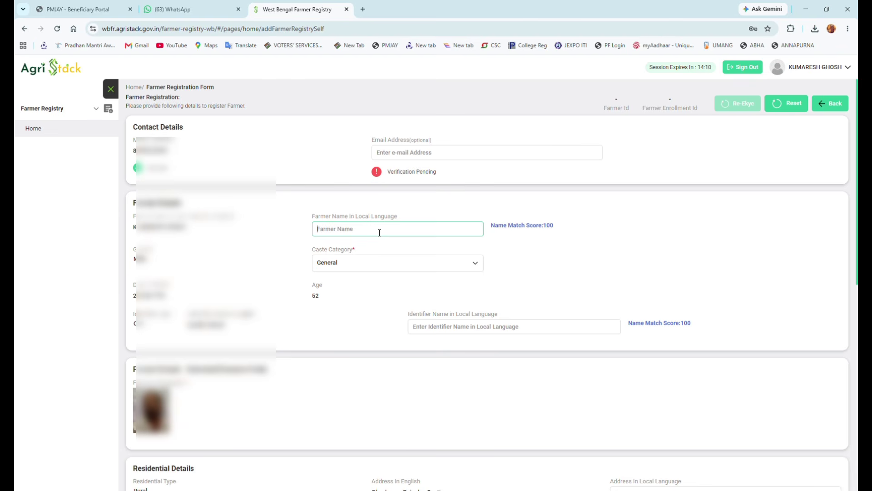
scroll(385, 323, down, 8)
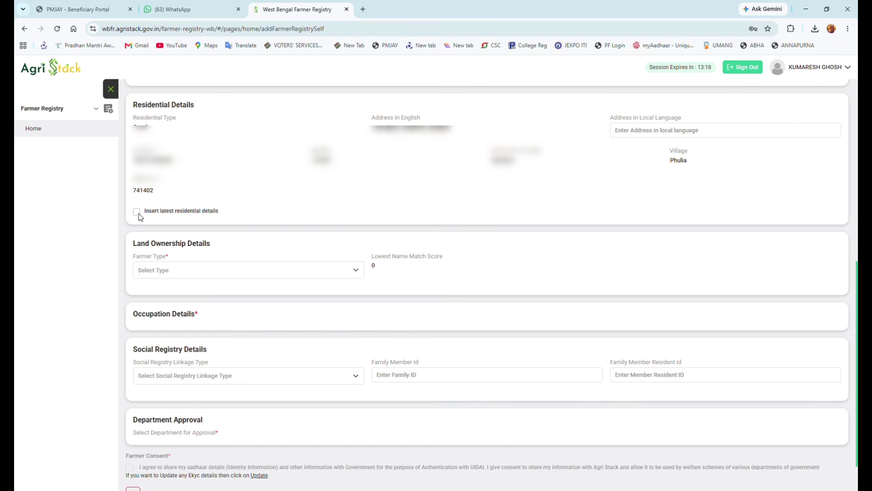
- Set the farmer type to Owner and choose district NADIA in the land lookup
click(327, 274)
click(312, 288)
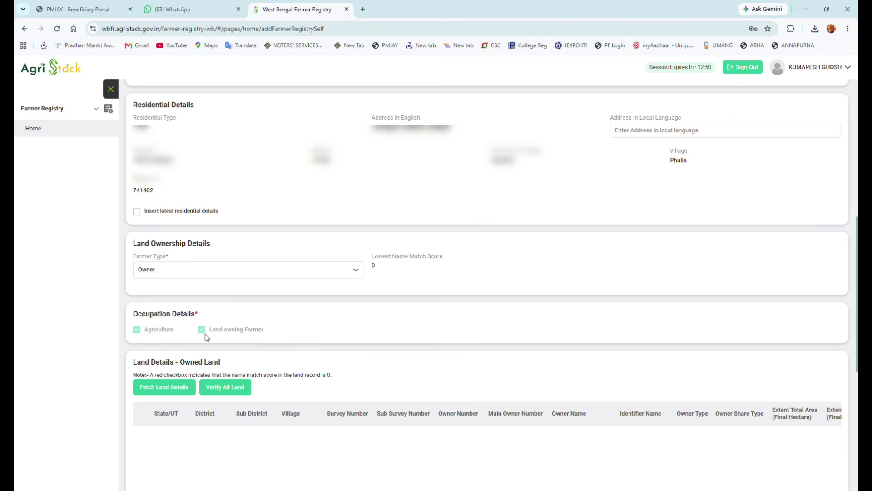
click(176, 390)
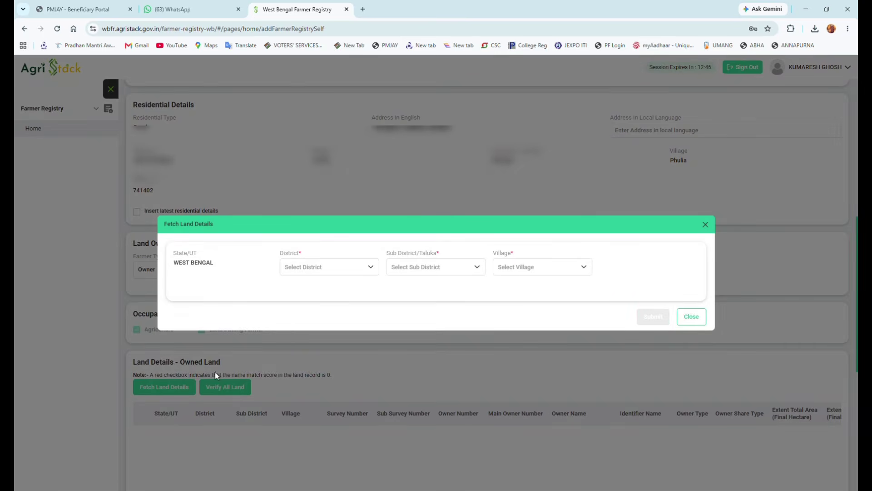
click(321, 269)
scroll(323, 346, down, 5)
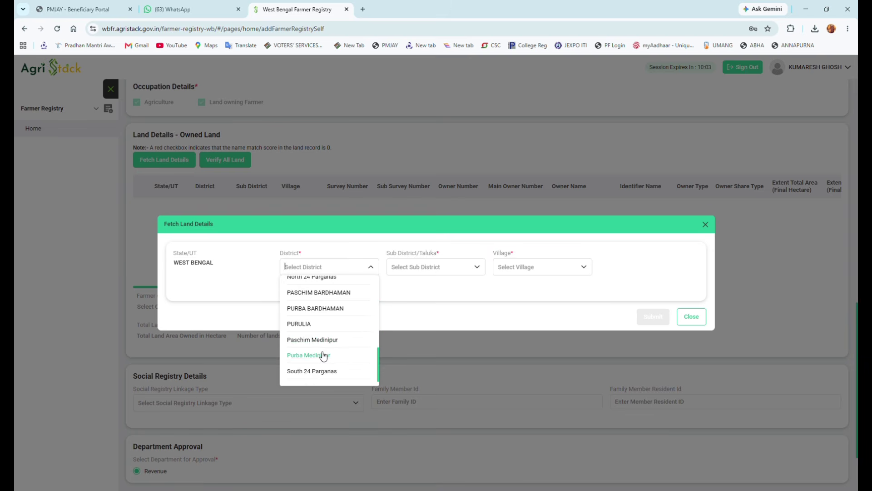
scroll(321, 343, up, 2)
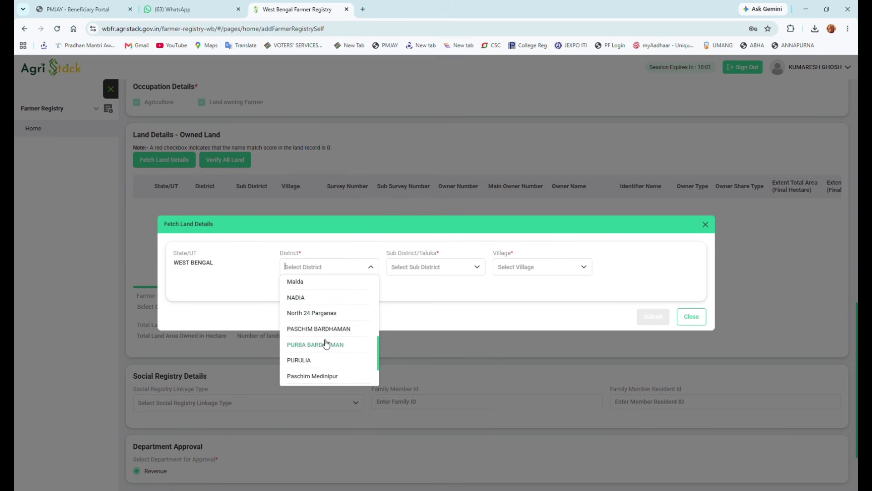
click(321, 300)
- Choose sub-district Santipur and begin entering the survey number for village Nidhkur-321968
click(429, 267)
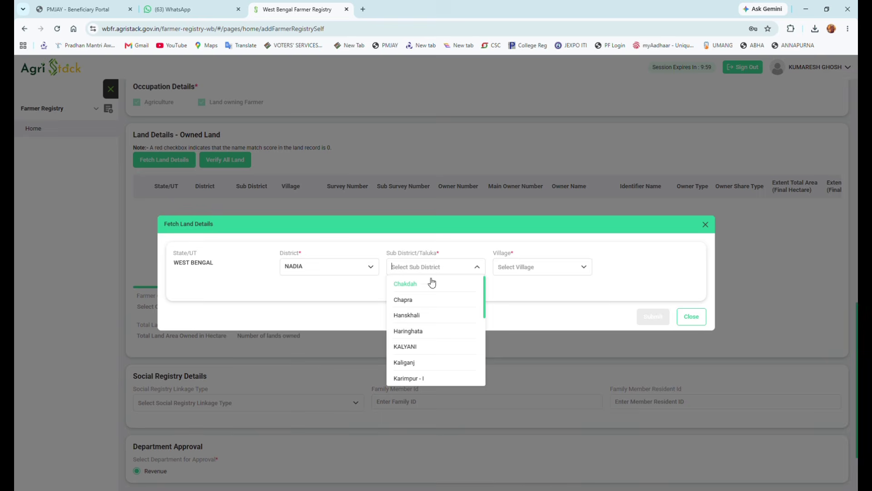
scroll(422, 346, down, 1)
scroll(423, 358, down, 4)
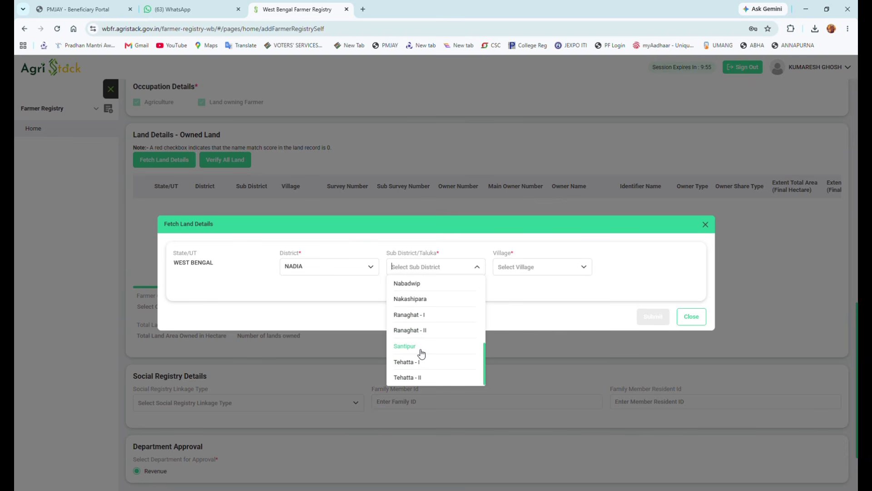
click(422, 352)
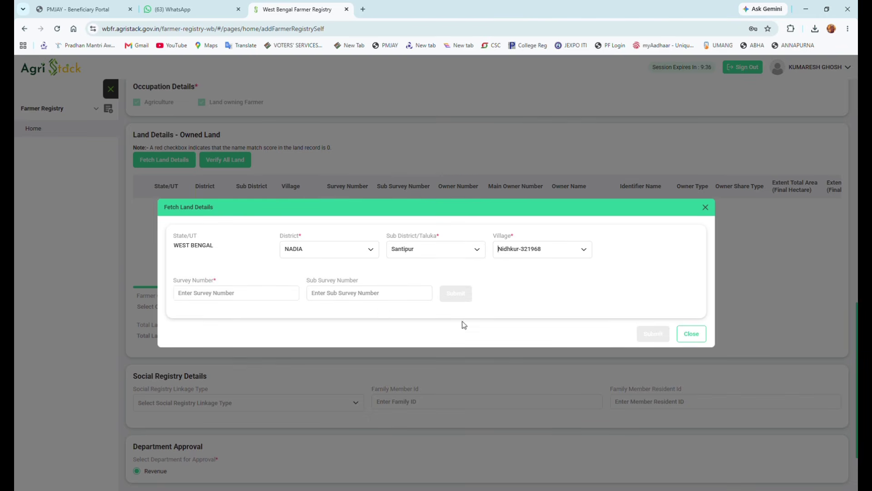
click(270, 299)
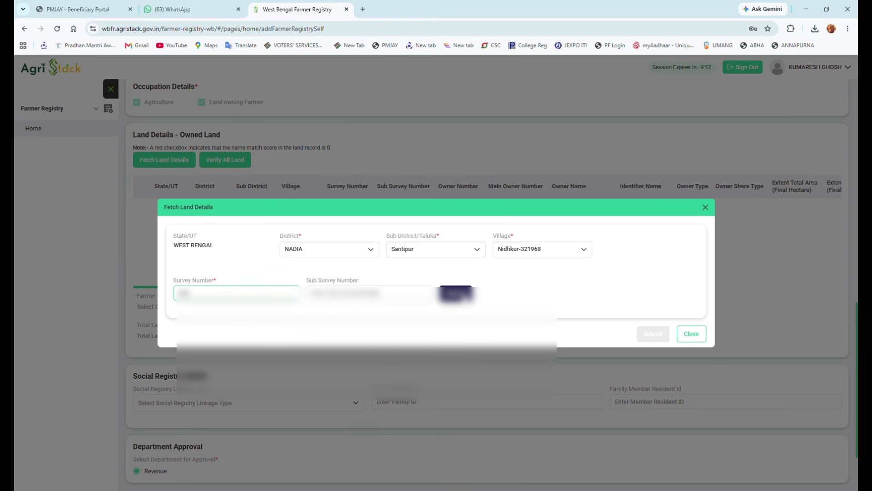
- Search survey 466, pick the farmer as land owner, and tick the fetched land row
click(456, 293)
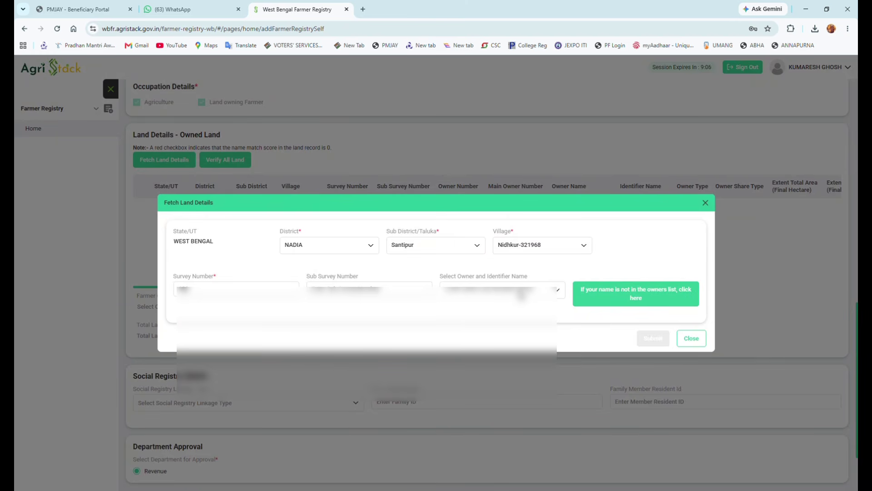
click(521, 294)
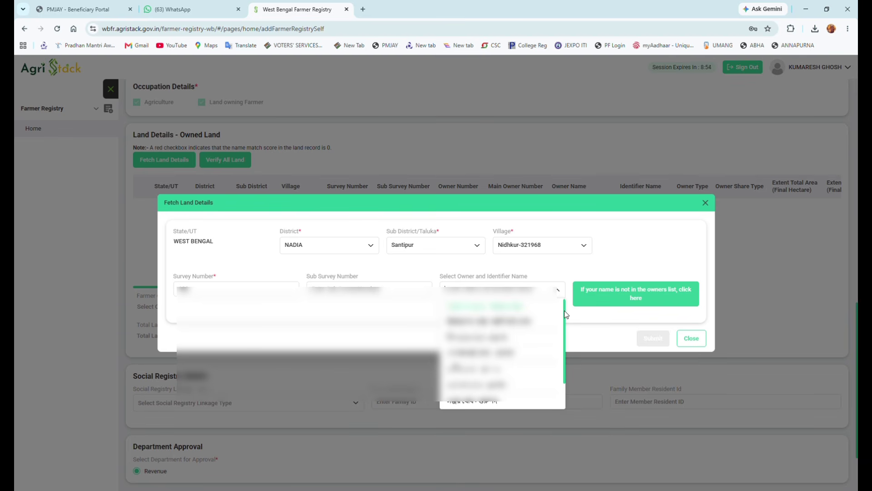
click(473, 366)
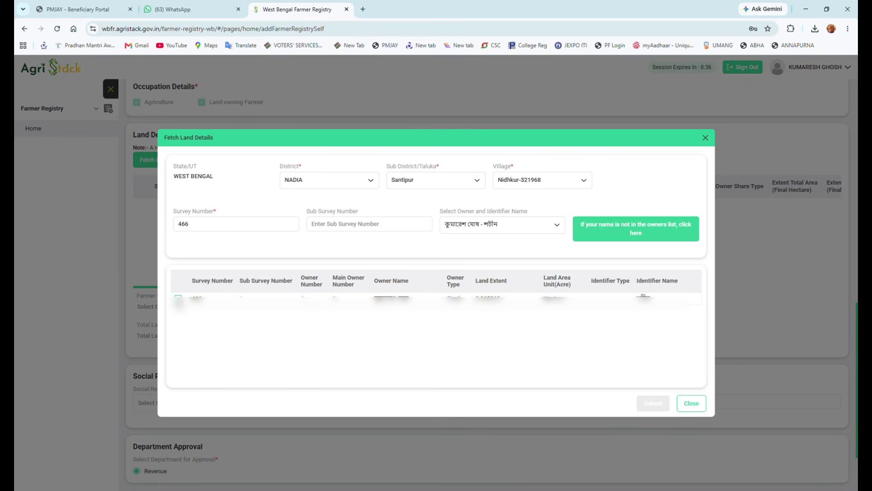
click(177, 298)
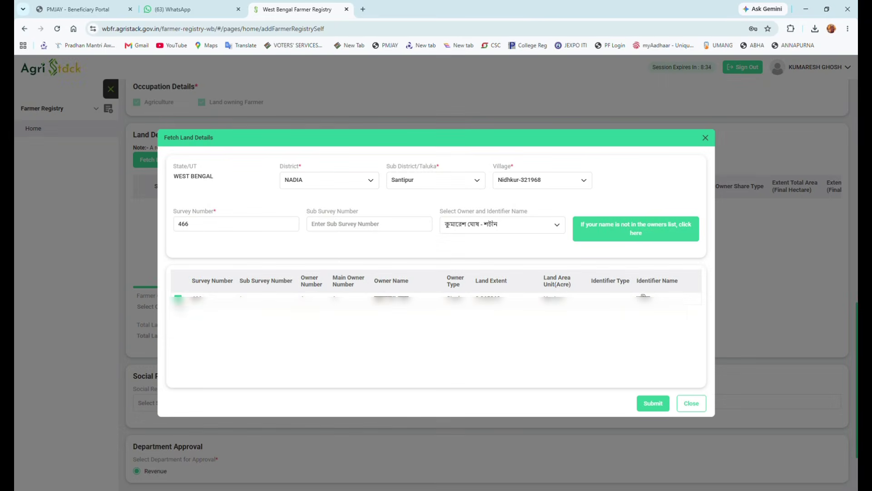
- Add the ticked land to owned land, verify all land, give farmer consent and save
click(654, 405)
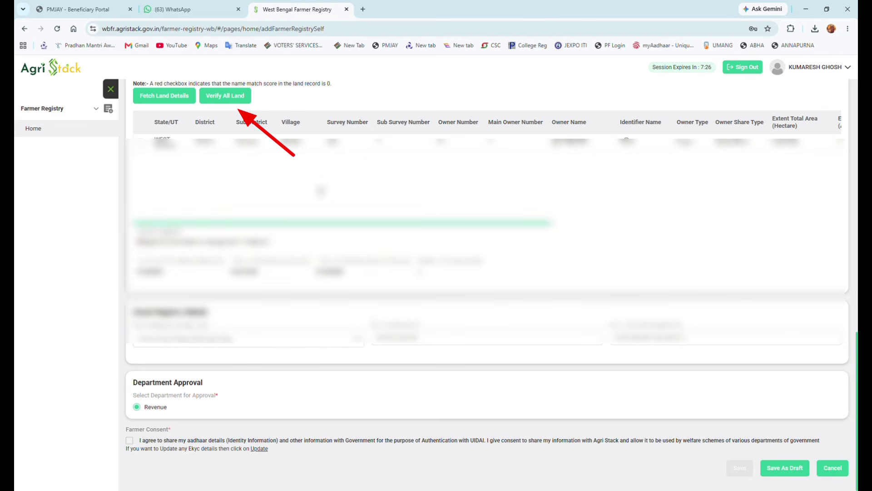
click(230, 101)
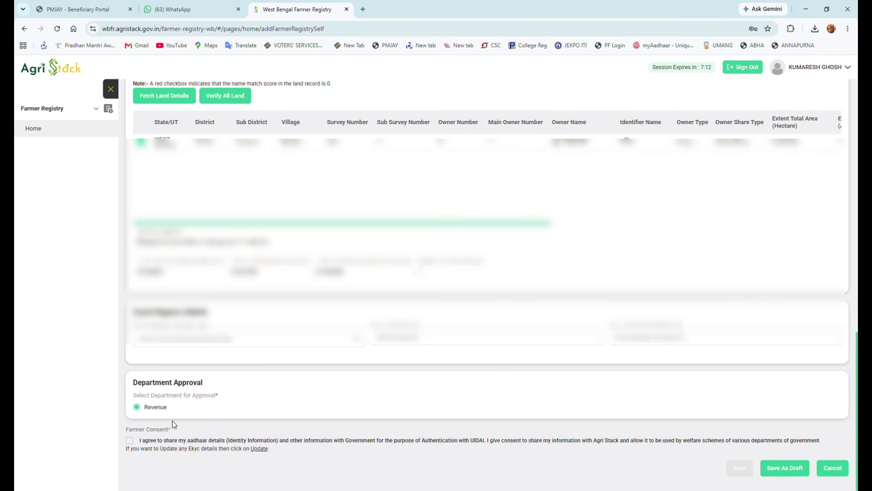
click(130, 443)
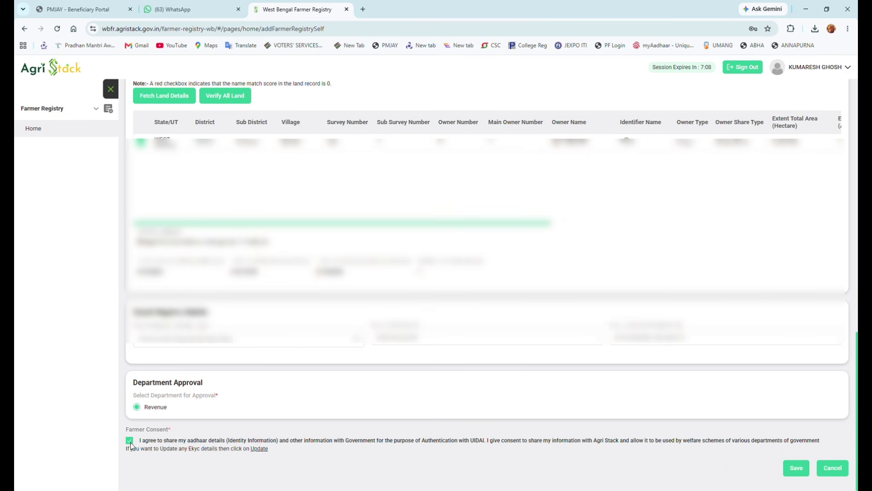
click(797, 469)
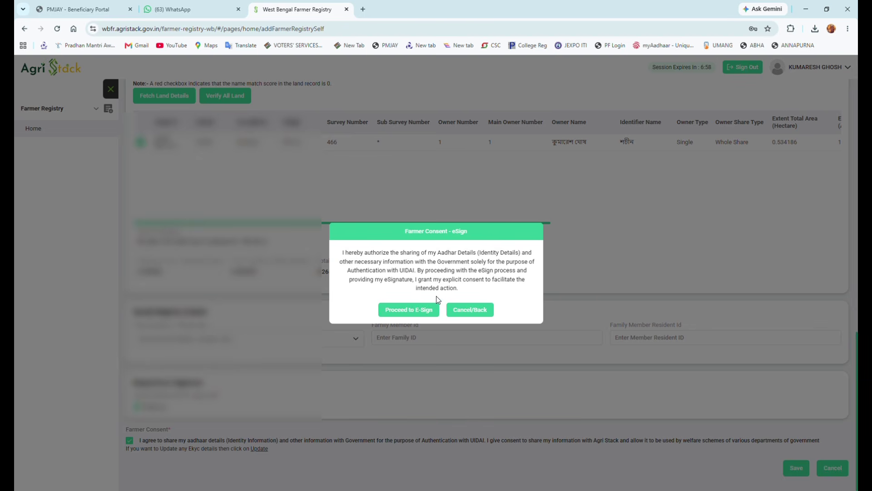
- E-sign the consent with the farmer's Aadhaar, authorizing it and verifying the OTP
click(409, 310)
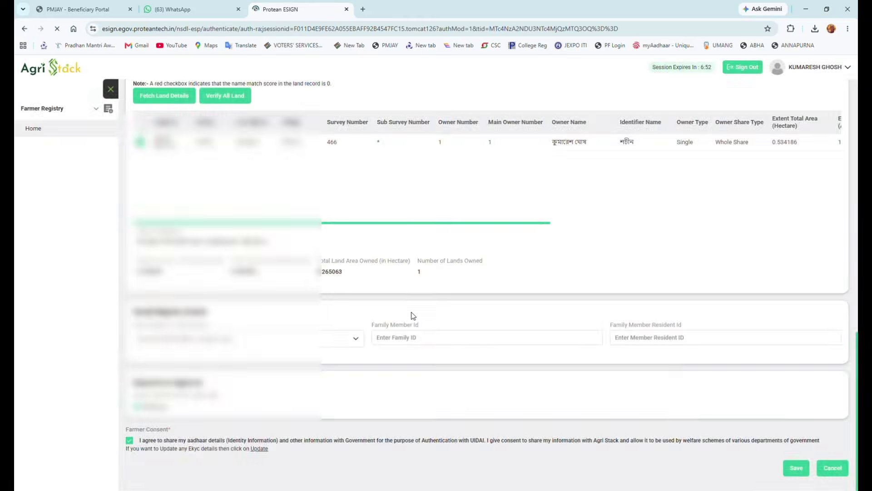
click(445, 290)
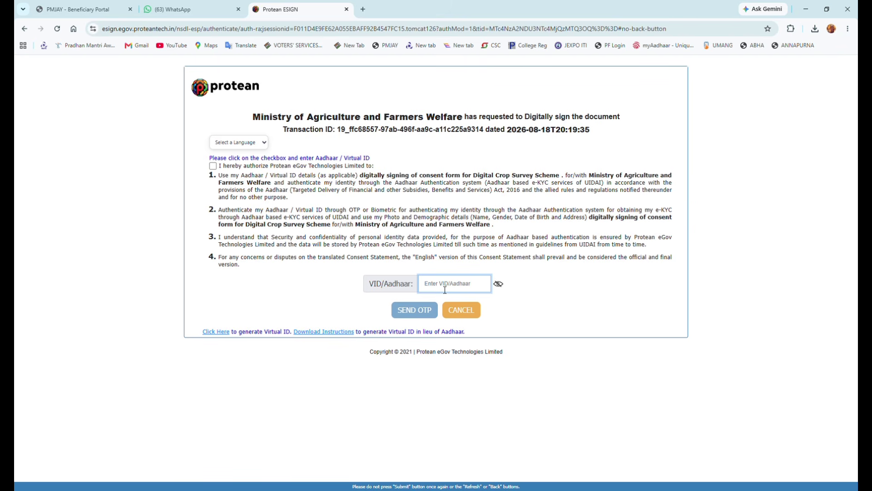
key(ctrl+v)
click(213, 166)
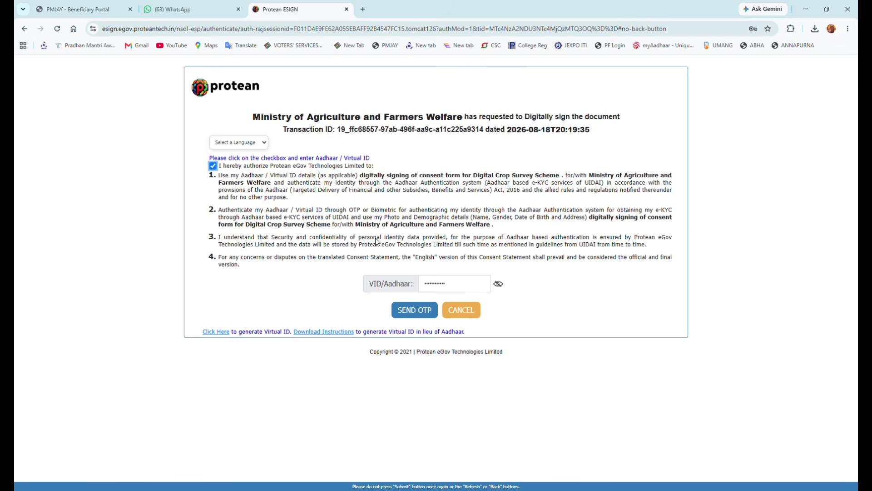
click(422, 311)
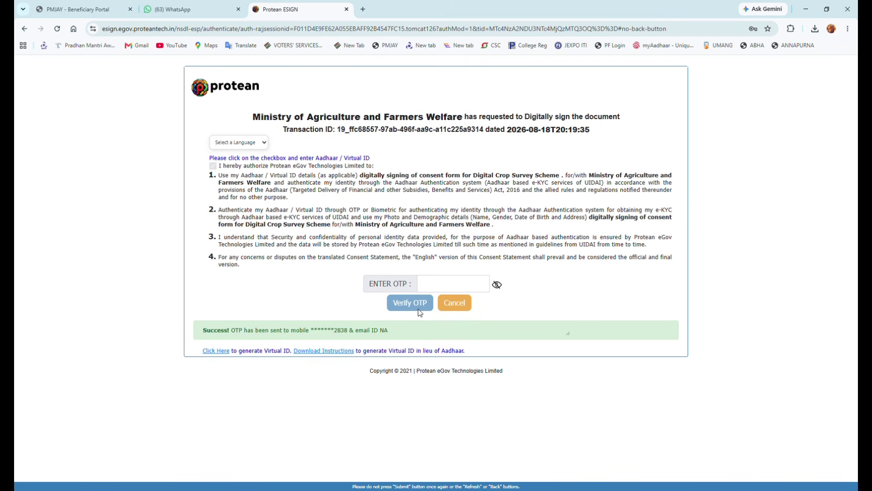
text(1)
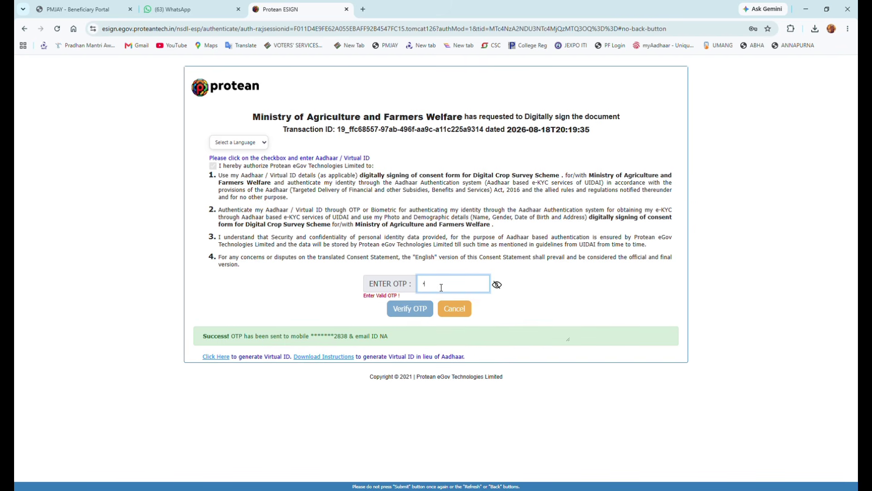
text(1)
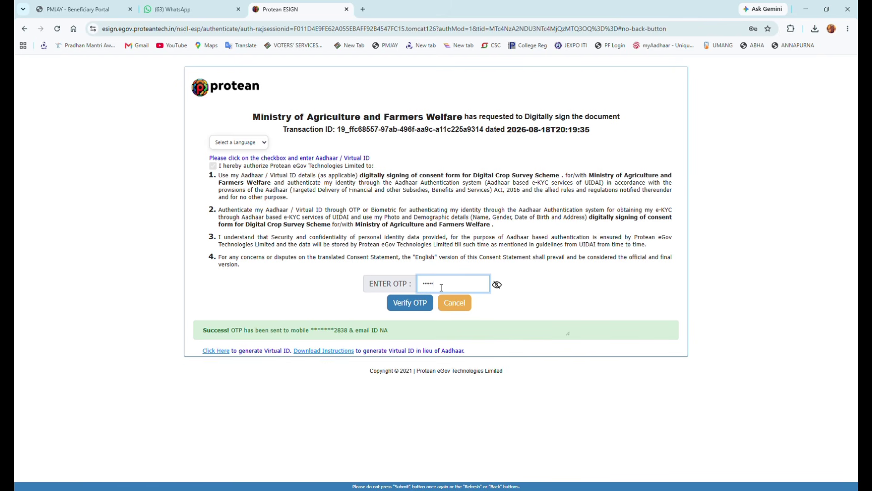
click(406, 307)
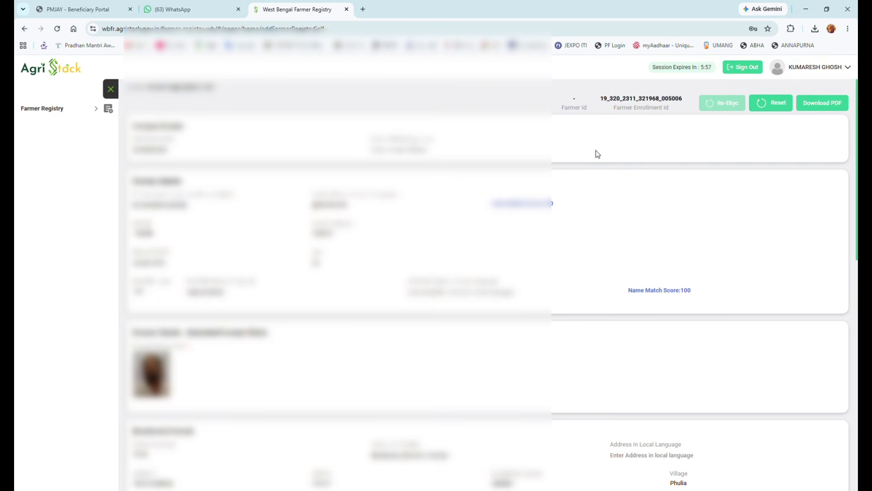
- Scroll through the saved record to check the Farmer Enrollment Id and 0.534186-hectare owned land
scroll(587, 167, down, 1)
scroll(577, 228, down, 5)
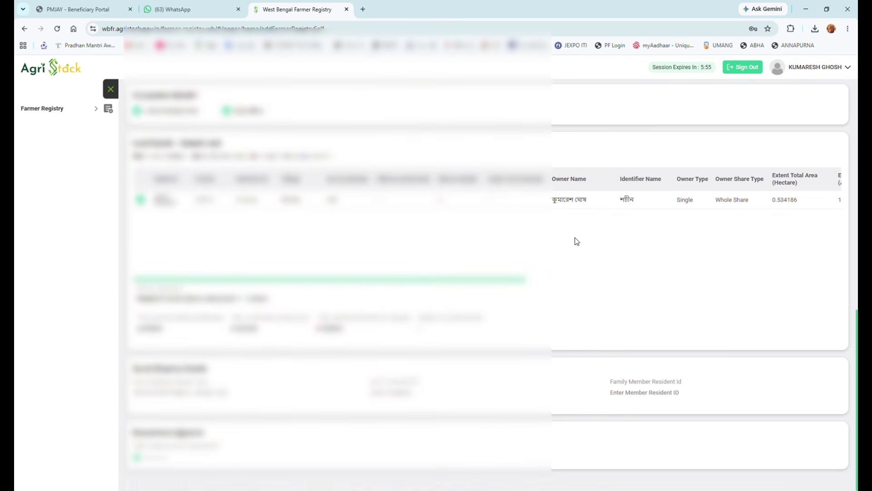
scroll(574, 250, up, 4)
scroll(572, 256, up, 2)
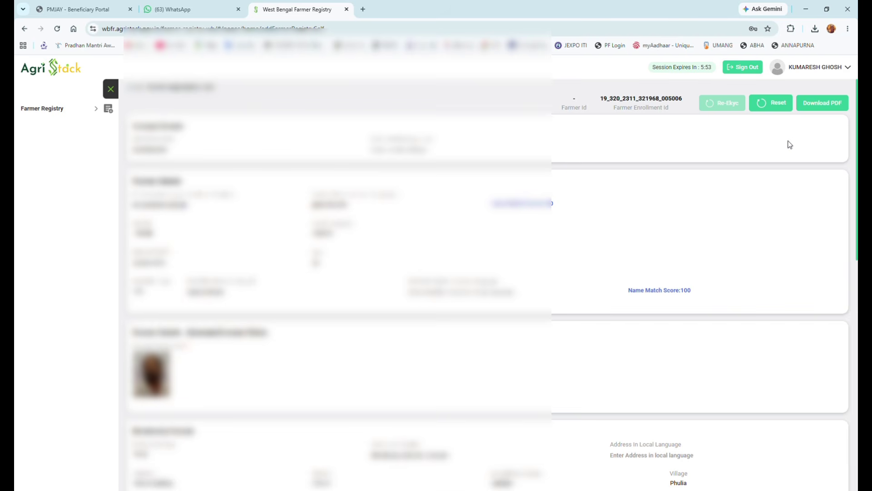
- Download the registration form PDF and print both sheets on the Canon printer in Portrait layout
click(832, 105)
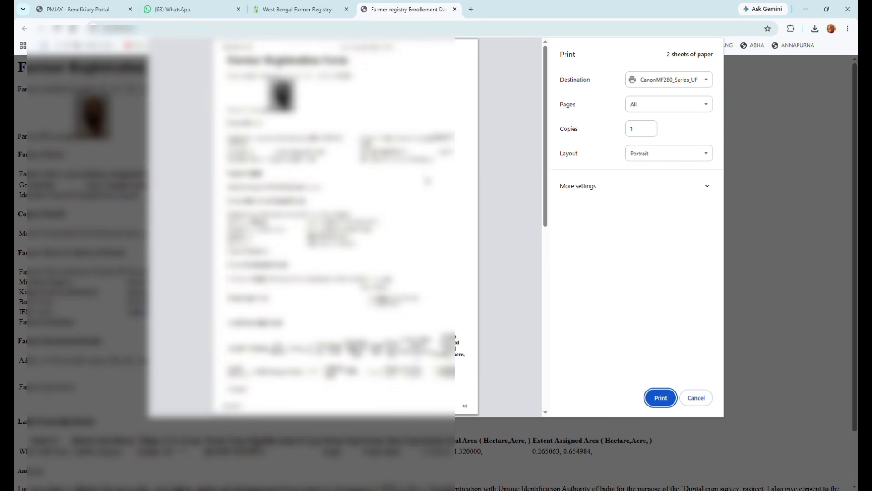
scroll(345, 227, down, 2)
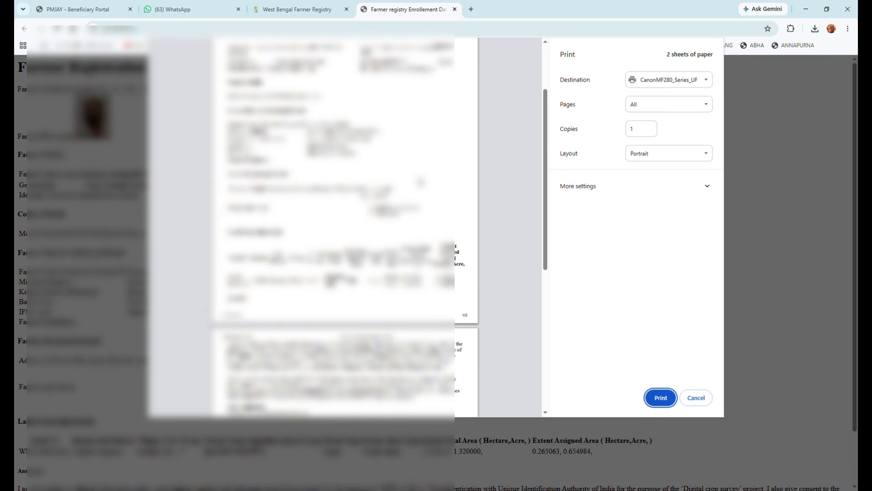
key(ctrl+w)
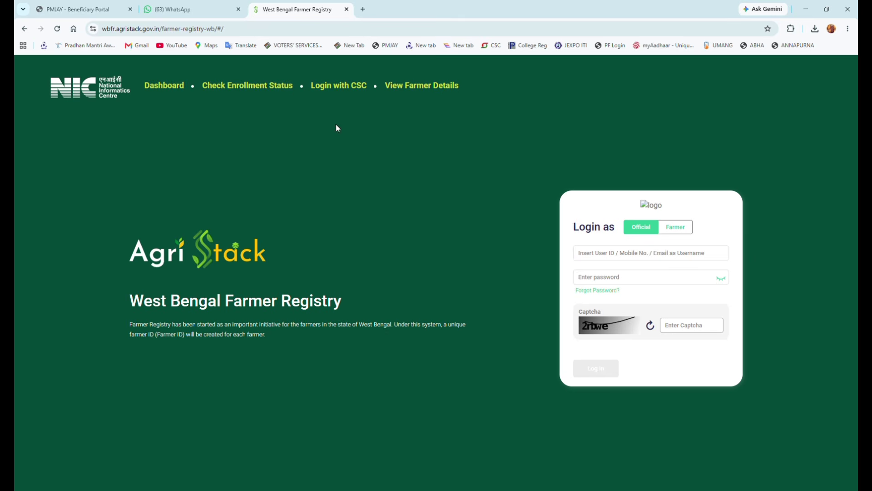
- On Check Enrollment Status, enter the farmer's Aadhaar number under Aadhaar Number and run the check
click(261, 89)
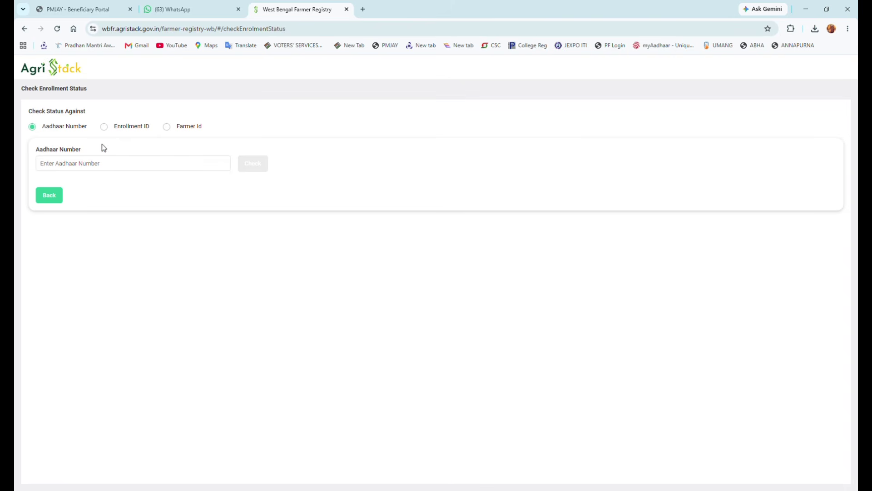
click(134, 169)
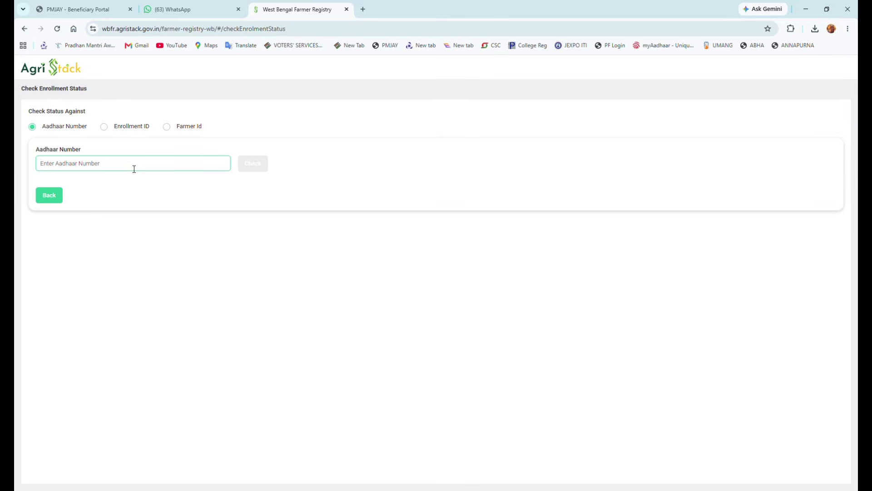
key(ctrl+v)
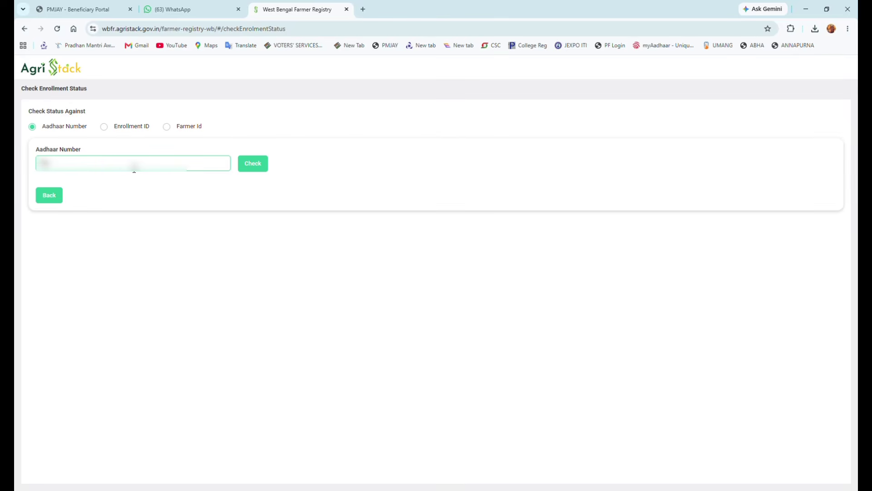
text(1234567)
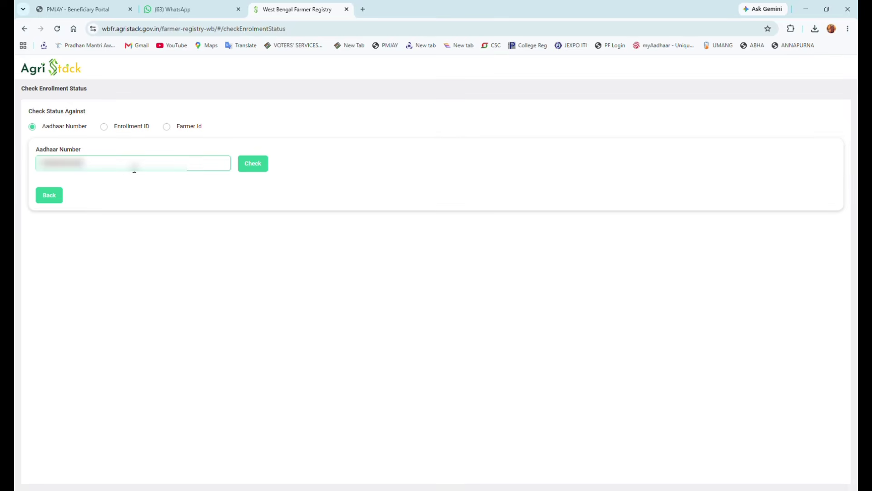
click(256, 168)
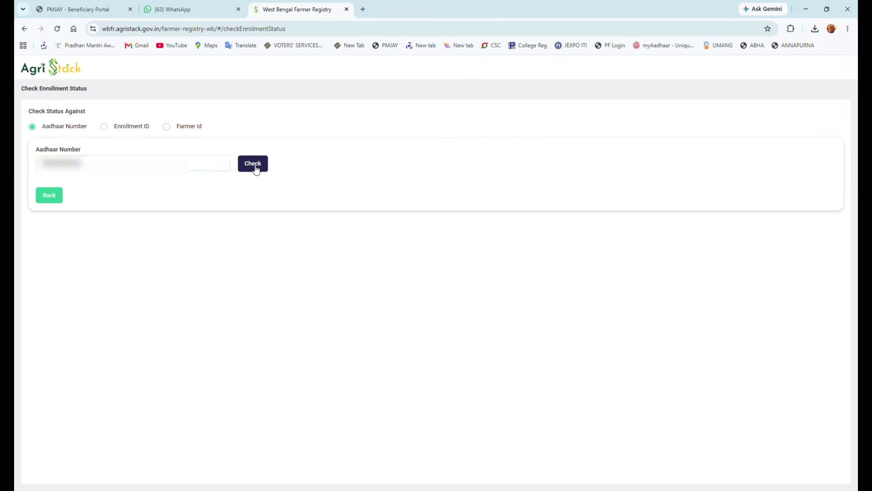